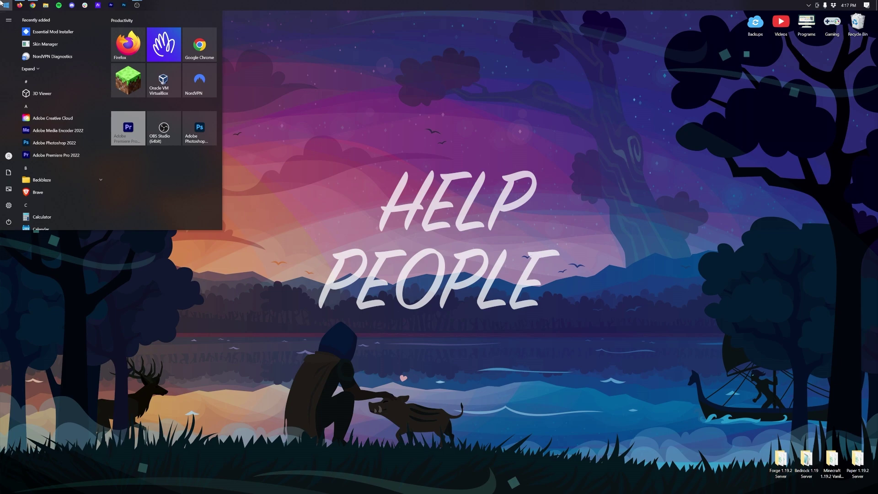
Step: Launch Disk Cleanup and scan drive C: for removable files
{"action": "type", "text": "disk cleanup"}
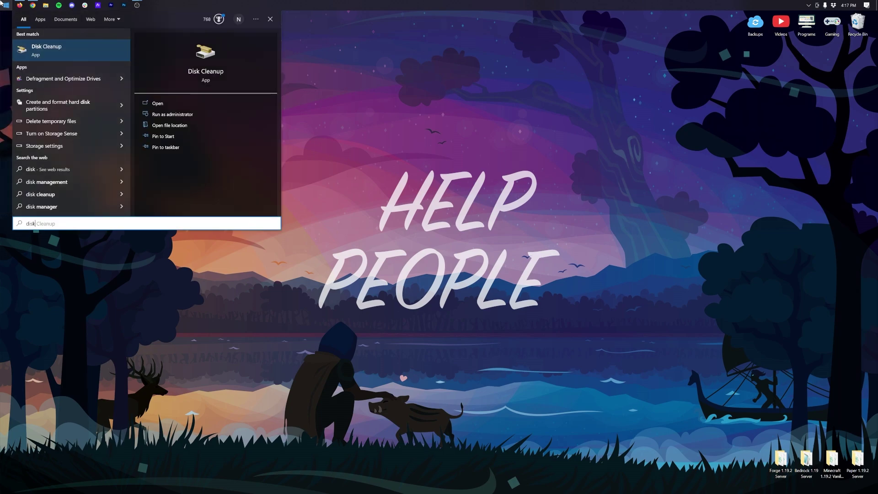
{"action": "left_click", "coordinate": [49, 56]}
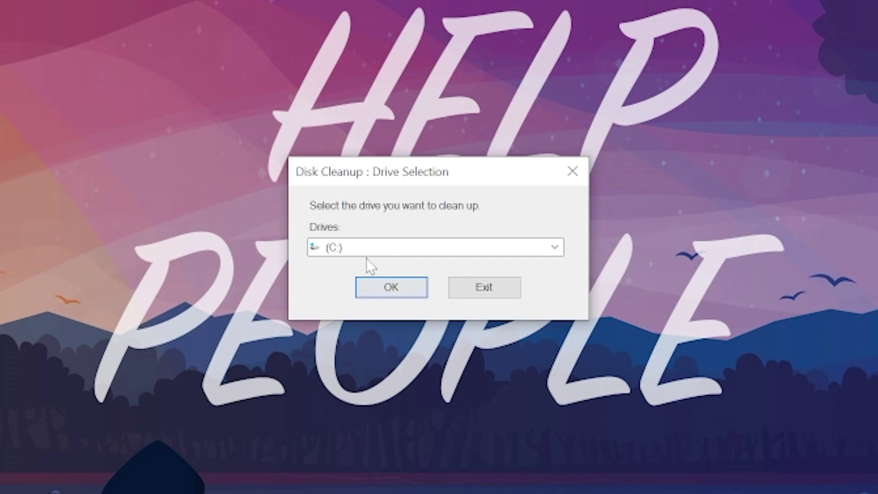
{"action": "left_click", "coordinate": [368, 251]}
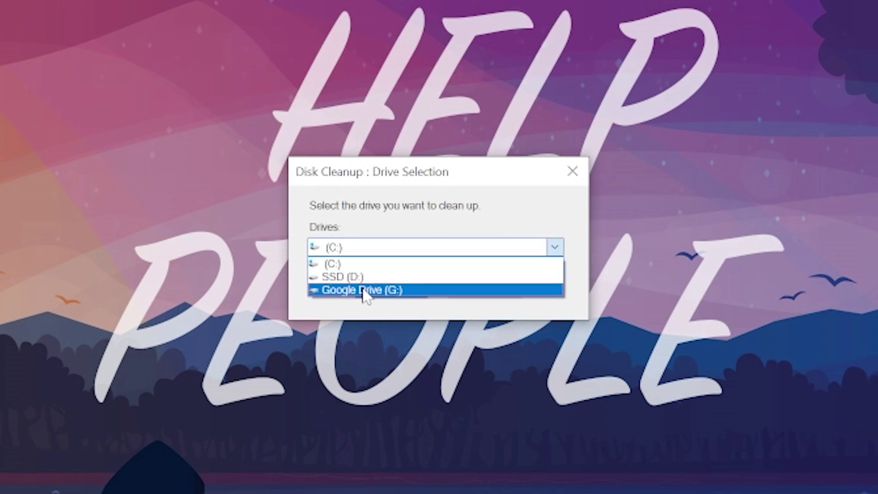
{"action": "left_click", "coordinate": [357, 264]}
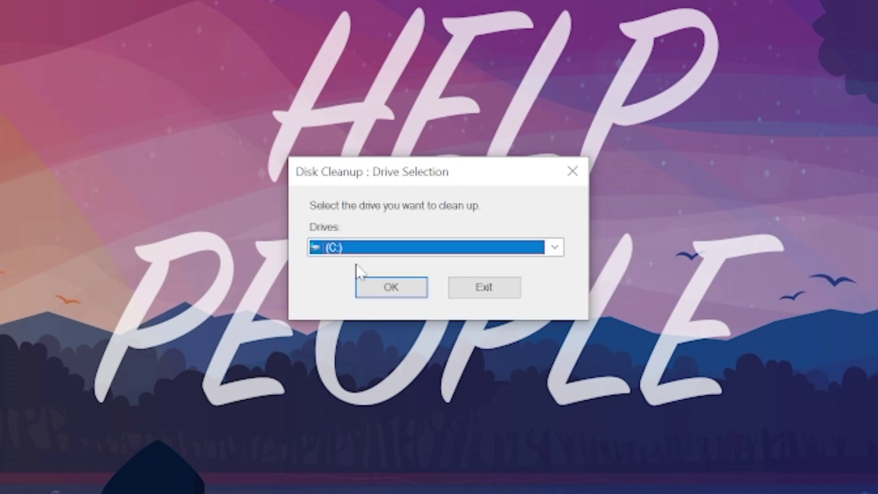
{"action": "left_click", "coordinate": [355, 251]}
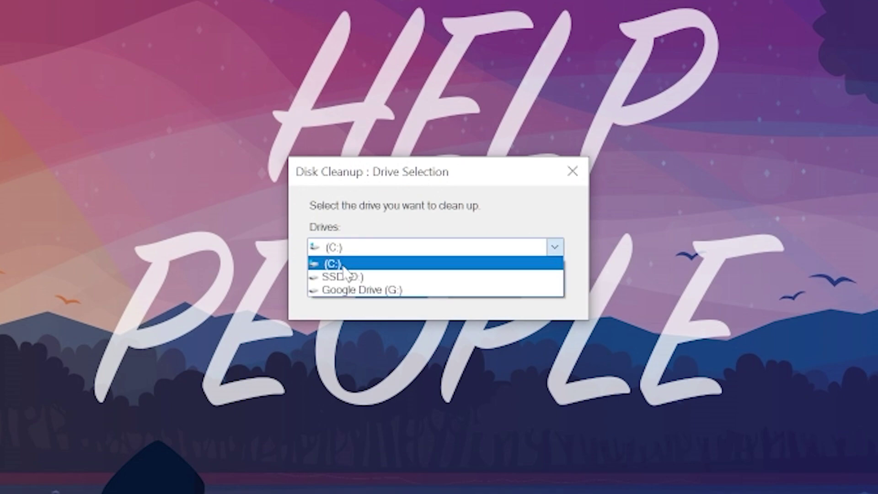
{"action": "left_click", "coordinate": [312, 264]}
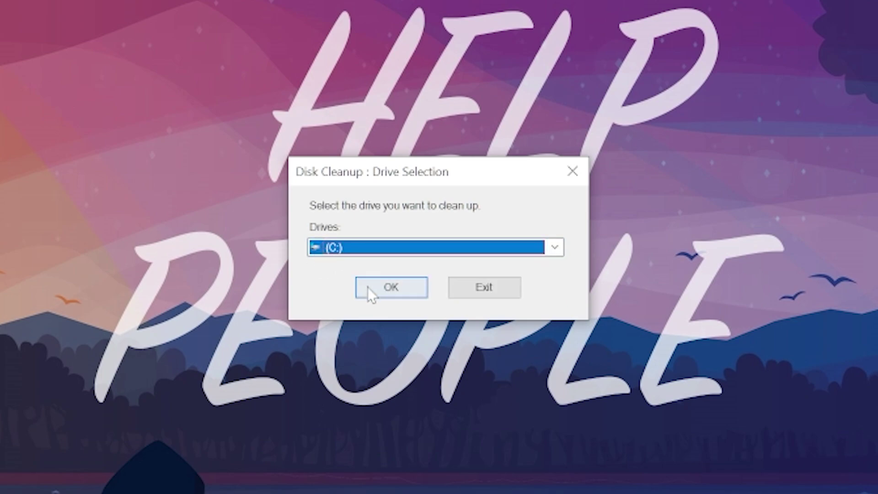
{"action": "left_click", "coordinate": [379, 293]}
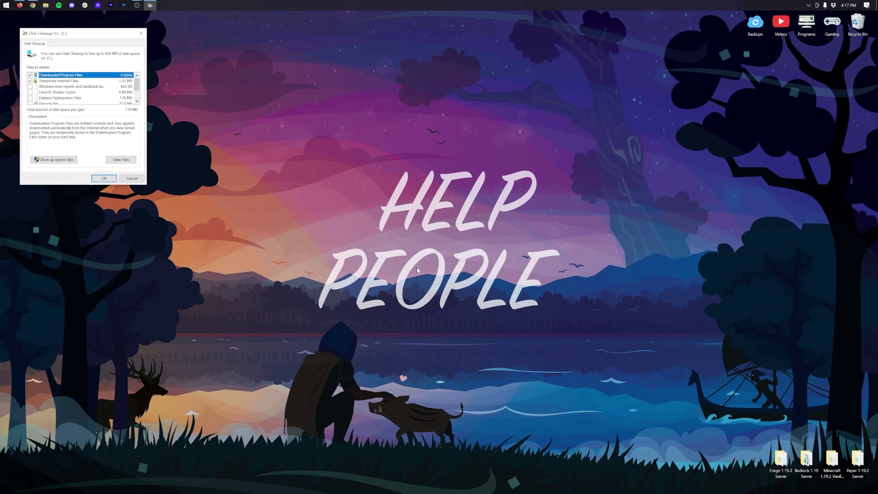
Step: Rescan drive C: including system files
{"action": "left_click_drag", "start_coordinate": [97, 54], "coordinate": [422, 101]}
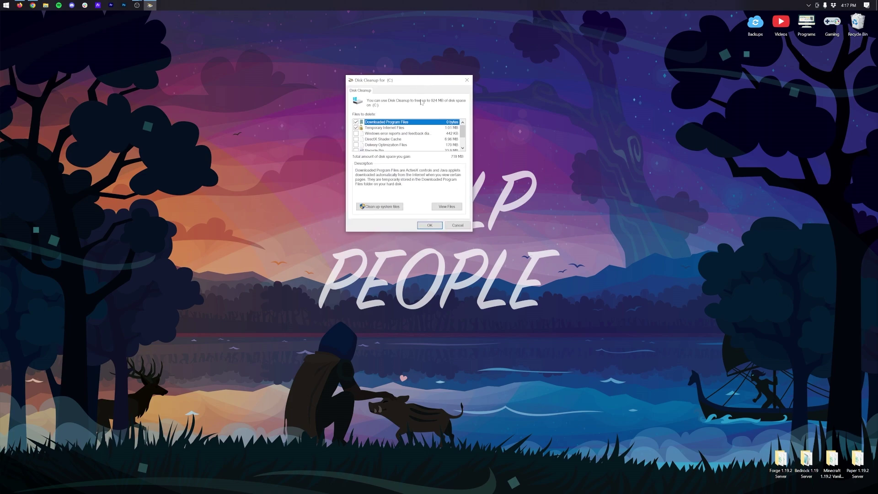
{"action": "left_click", "coordinate": [377, 208]}
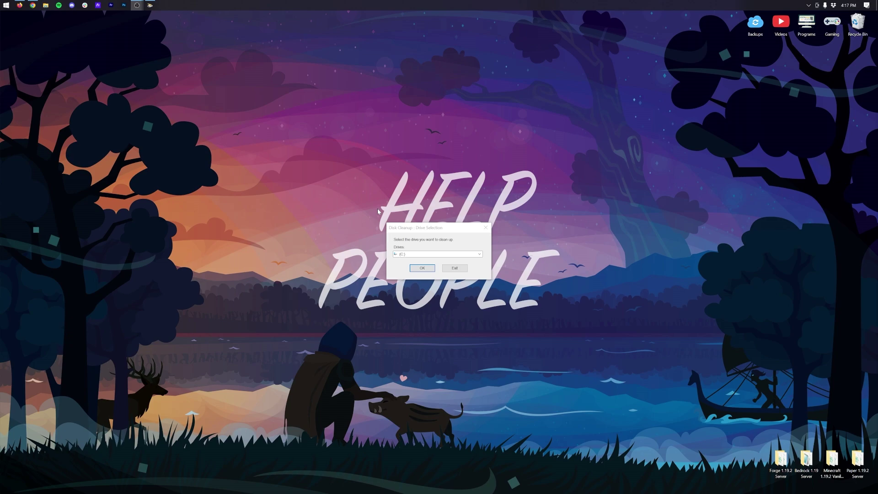
{"action": "left_click", "coordinate": [422, 268]}
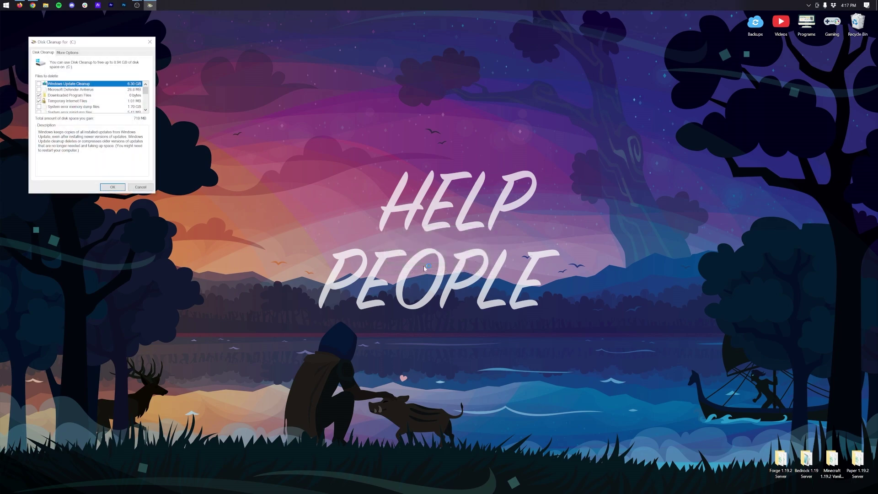
Step: Tick Windows Update Cleanup, memory dumps, minidumps, error reports and DirectX Shader Cache
{"action": "left_click_drag", "start_coordinate": [89, 44], "coordinate": [419, 96]}
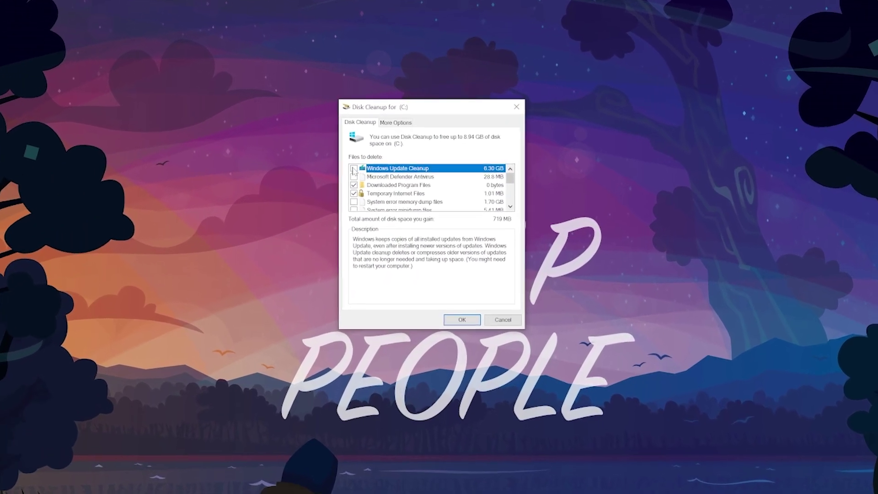
{"action": "left_click", "coordinate": [353, 169]}
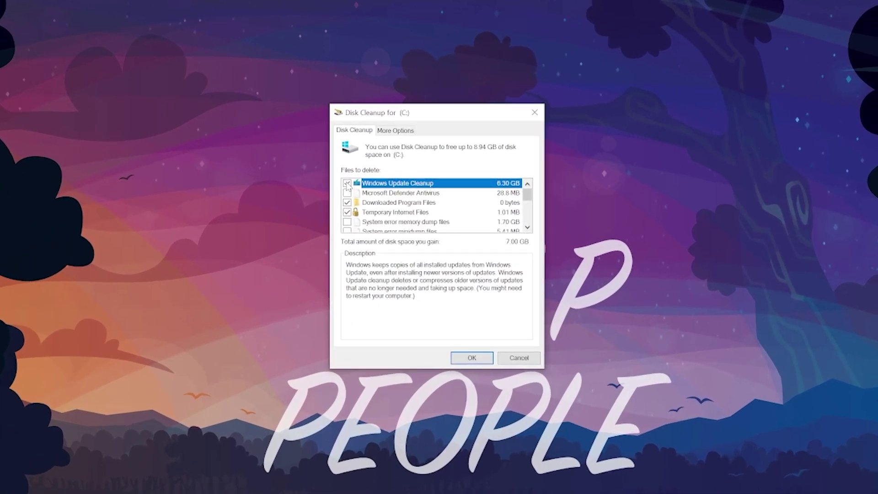
{"action": "scroll", "coordinate": [364, 188], "scroll_direction": "down", "scroll_amount": 1}
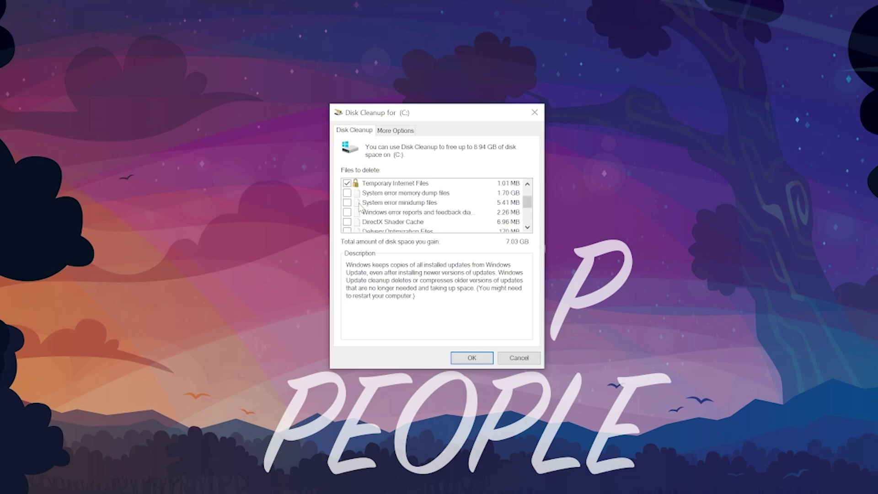
{"action": "scroll", "coordinate": [360, 207], "scroll_direction": "up", "scroll_amount": 1}
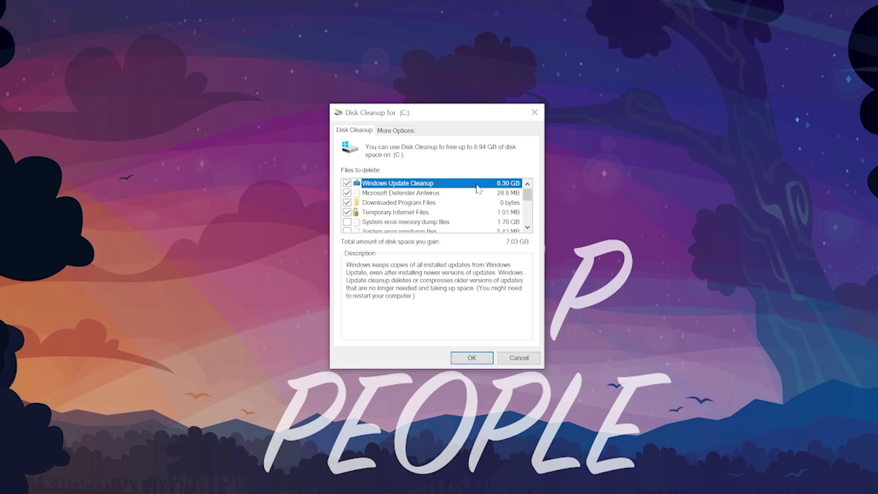
{"action": "left_click", "coordinate": [348, 223]}
{"action": "scroll", "coordinate": [393, 195], "scroll_direction": "down", "scroll_amount": 1}
{"action": "left_click", "coordinate": [347, 202]}
{"action": "left_click", "coordinate": [347, 212]}
{"action": "left_click", "coordinate": [347, 221]}
Step: Also tick Delivery Optimization Files, Language Resource Files and Recycle Bin
{"action": "scroll", "coordinate": [382, 216], "scroll_direction": "down", "scroll_amount": 1}
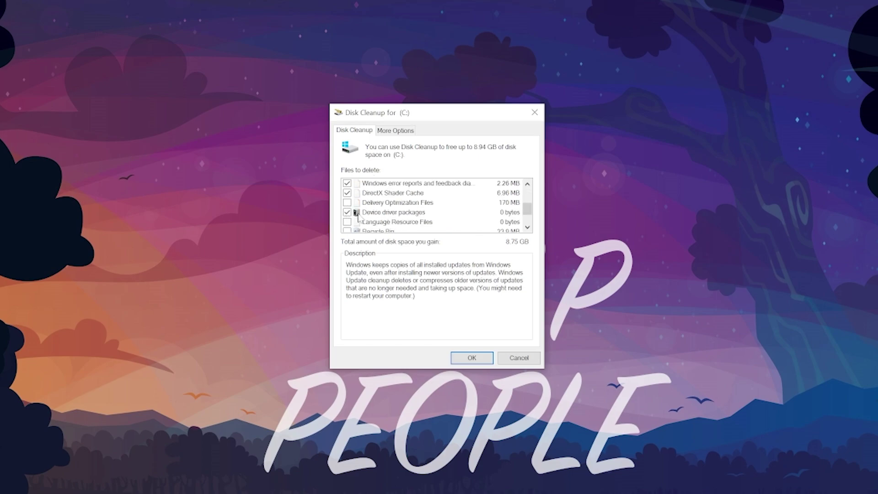
{"action": "left_click", "coordinate": [348, 204]}
{"action": "scroll", "coordinate": [351, 206], "scroll_direction": "down", "scroll_amount": 1}
{"action": "left_click", "coordinate": [347, 192]}
{"action": "left_click", "coordinate": [348, 202]}
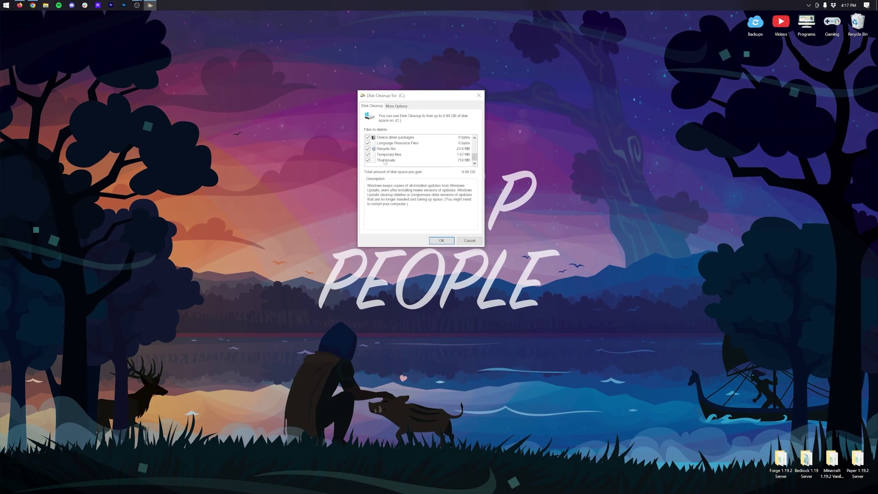
{"action": "scroll", "coordinate": [411, 228], "scroll_direction": "up", "scroll_amount": 4}
{"action": "left_click", "coordinate": [6, 5]}
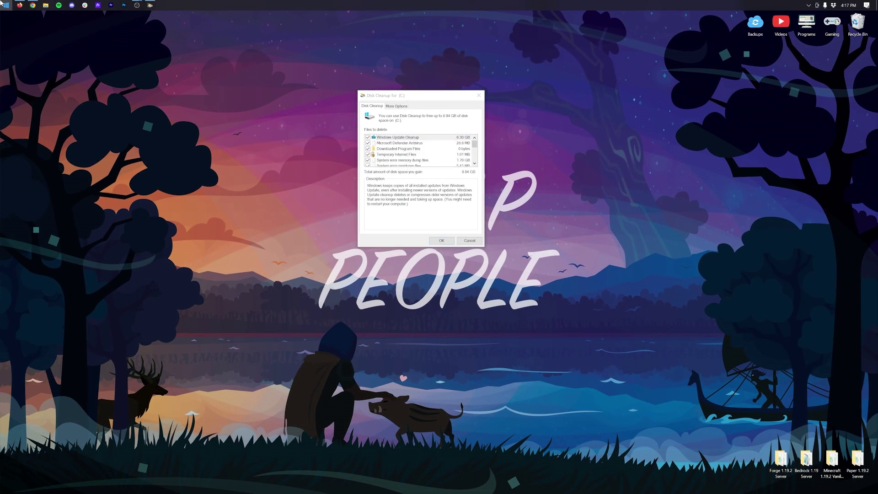
{"action": "type", "text": "crea"}
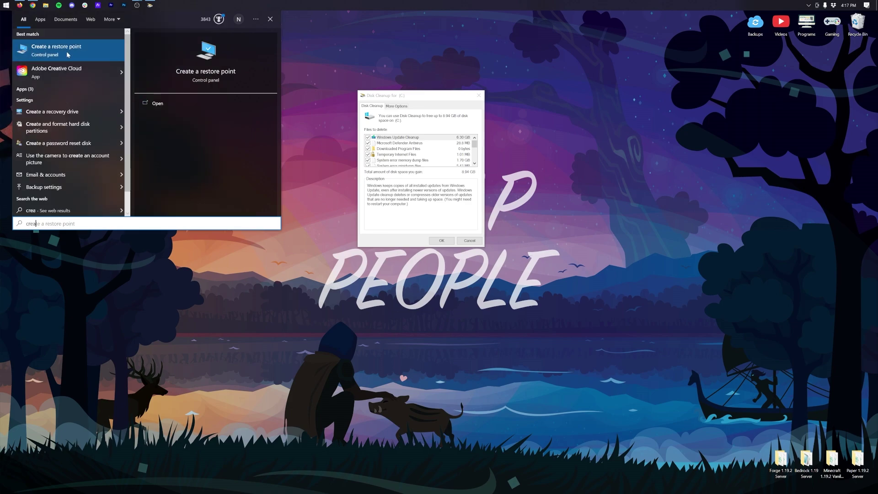
{"action": "left_click", "coordinate": [68, 54]}
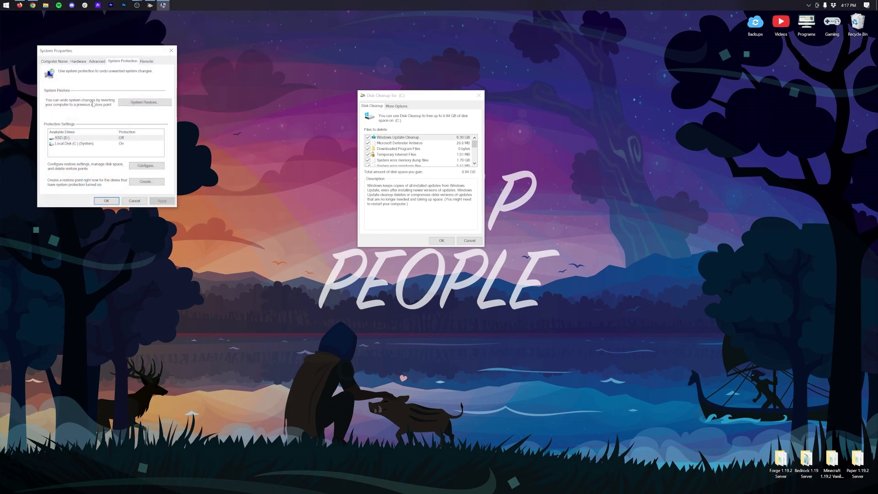
{"action": "left_click", "coordinate": [138, 184]}
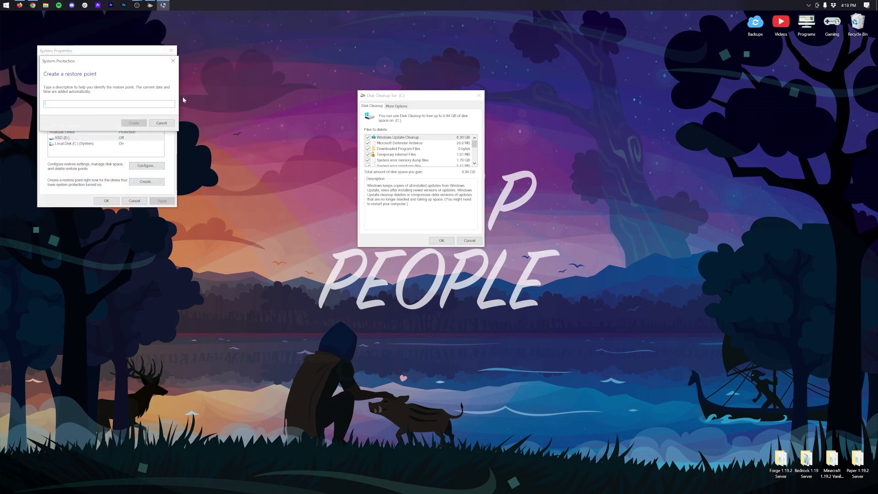
{"action": "left_click", "coordinate": [163, 123]}
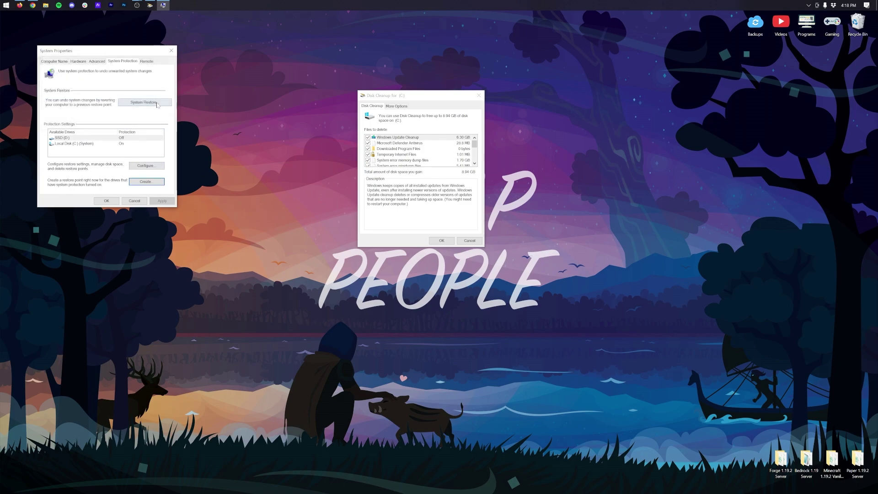
{"action": "left_click", "coordinate": [171, 50]}
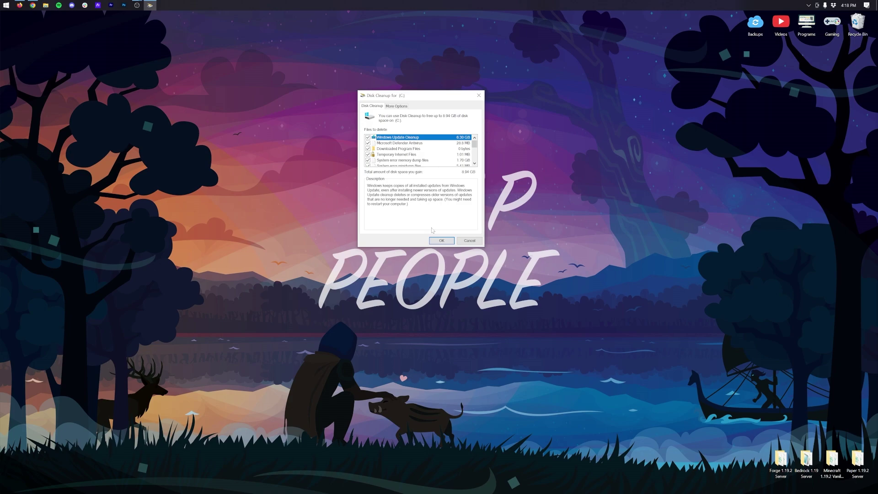
Step: Permanently delete the marked 8.94 GB of files from drive C:
{"action": "left_click", "coordinate": [437, 241]}
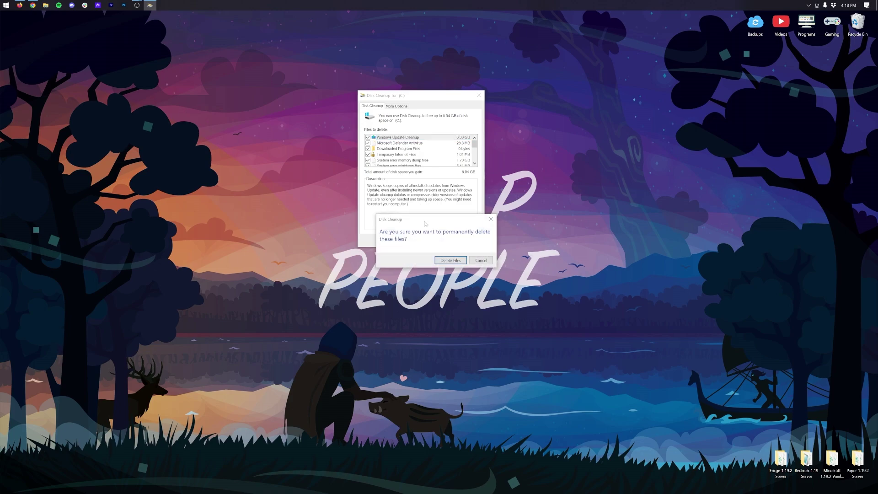
{"action": "left_click", "coordinate": [450, 260]}
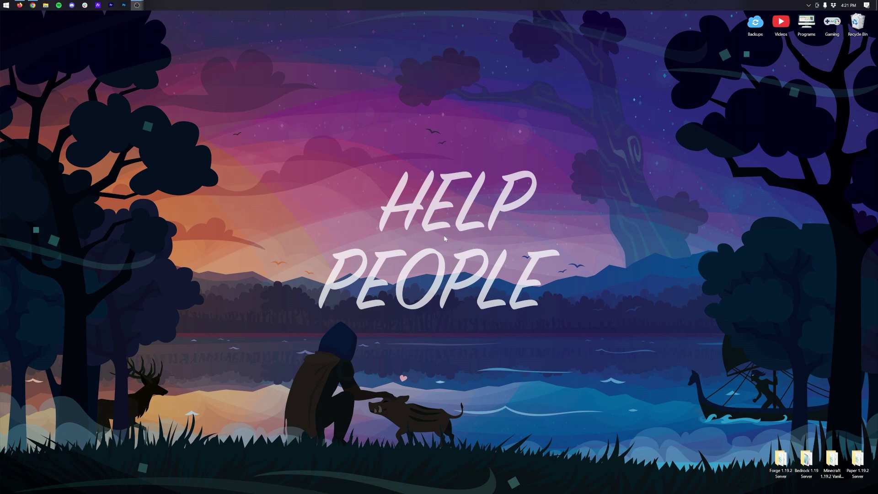
{"action": "left_click", "coordinate": [3, 4]}
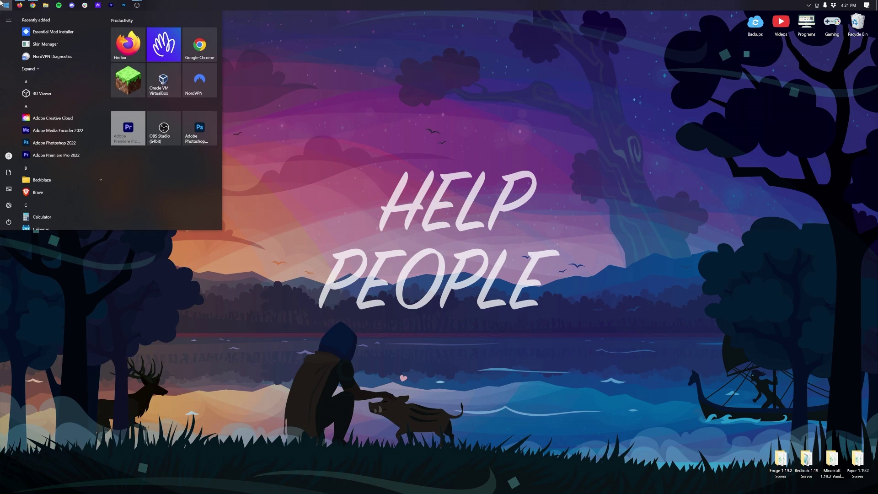
Step: Search 'sto' to reach Storage settings for C:, then open the Apps & features list
{"action": "type", "text": "st"}
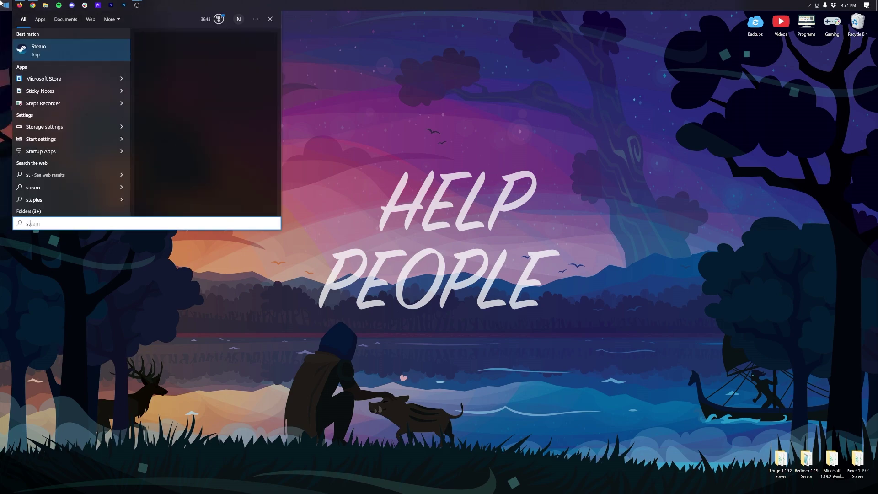
{"action": "type", "text": "o"}
{"action": "left_click", "coordinate": [64, 55]}
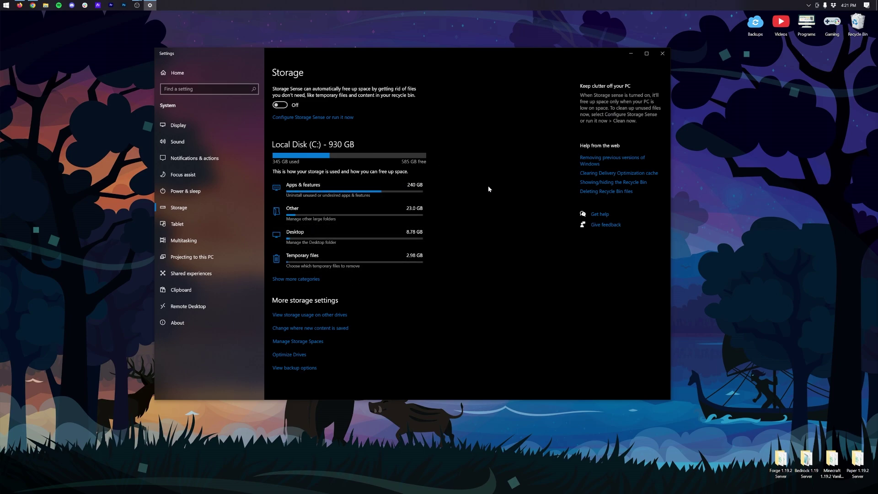
{"action": "left_click", "coordinate": [295, 190]}
Step: Sort the installed apps list by size
{"action": "scroll", "coordinate": [290, 243], "scroll_direction": "down", "scroll_amount": 5}
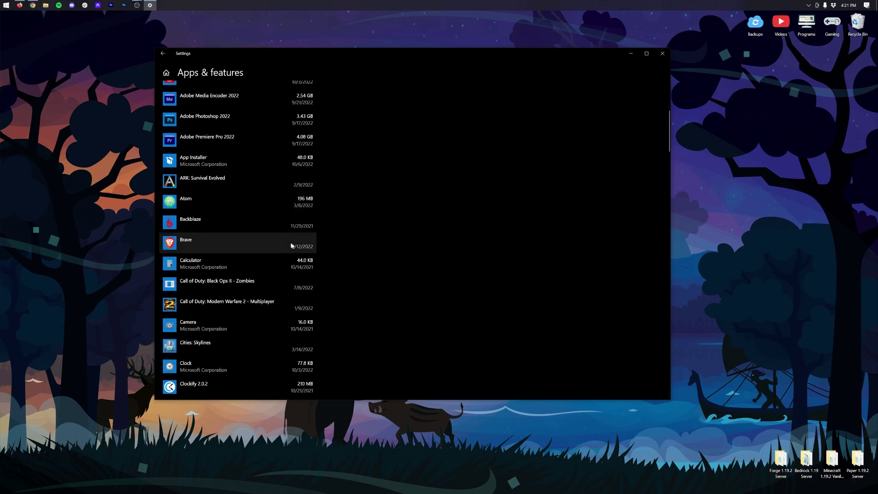
{"action": "scroll", "coordinate": [289, 274], "scroll_direction": "up", "scroll_amount": 5}
{"action": "left_click", "coordinate": [190, 221]}
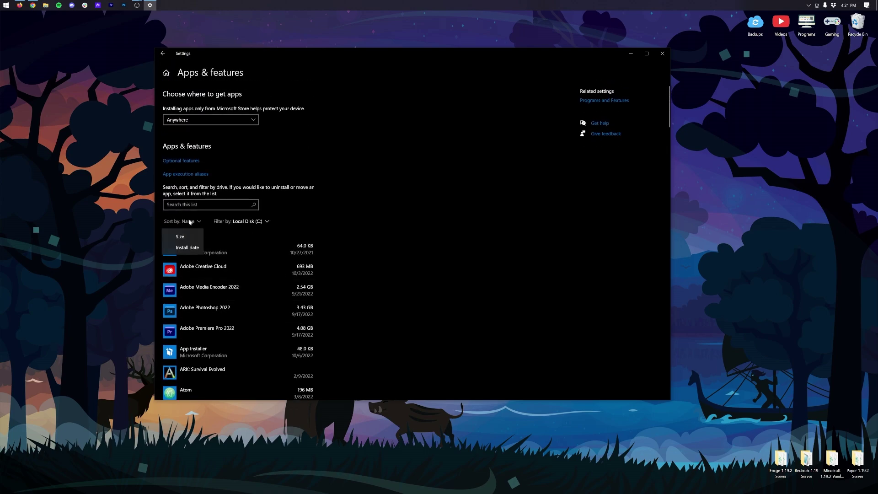
{"action": "left_click", "coordinate": [180, 237]}
{"action": "scroll", "coordinate": [311, 282], "scroll_direction": "down", "scroll_amount": 2}
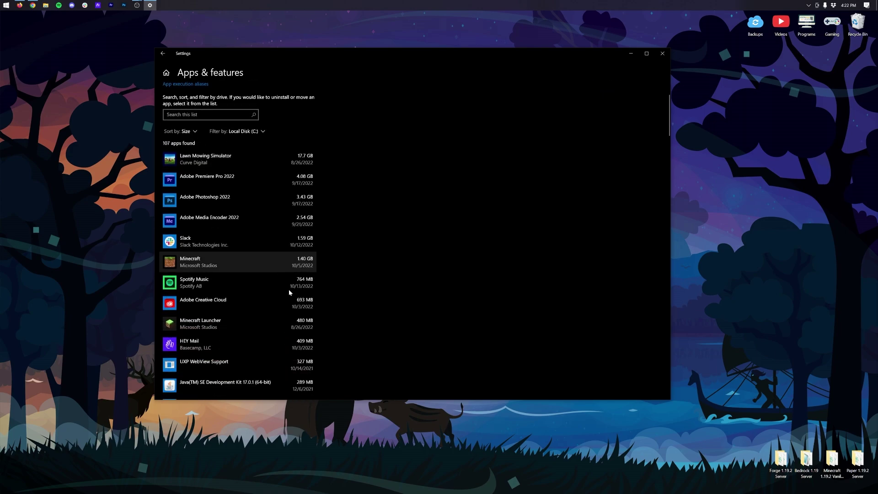
{"action": "scroll", "coordinate": [287, 295], "scroll_direction": "up", "scroll_amount": 2}
Step: Browse the size-ranked apps, led by Lawn Mowing Simulator at 17.7 GB, then return to Storage
{"action": "left_click", "coordinate": [233, 252]}
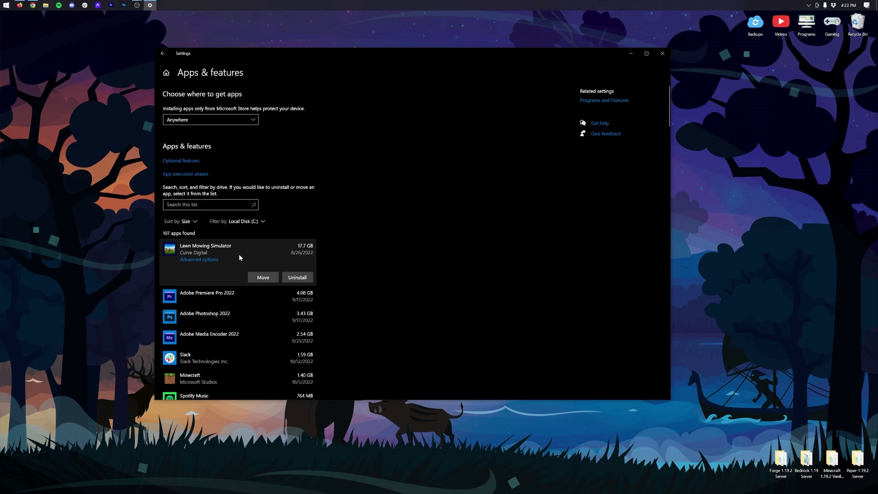
{"action": "scroll", "coordinate": [235, 255], "scroll_direction": "down", "scroll_amount": 2}
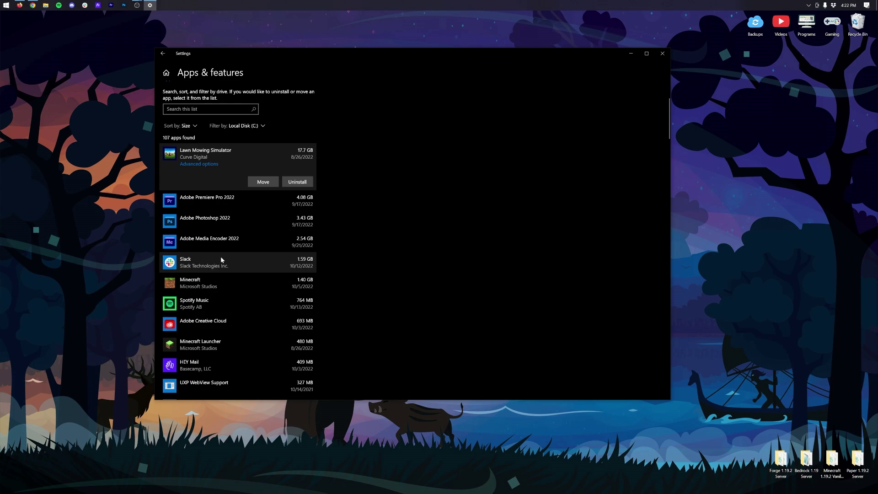
{"action": "scroll", "coordinate": [220, 263], "scroll_direction": "down", "scroll_amount": 4}
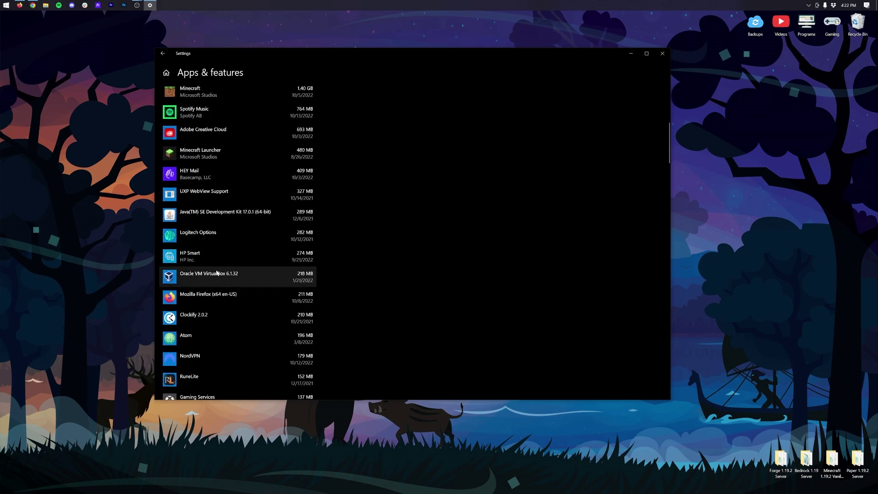
{"action": "scroll", "coordinate": [217, 270], "scroll_direction": "down", "scroll_amount": 2}
{"action": "scroll", "coordinate": [217, 273], "scroll_direction": "down", "scroll_amount": 2}
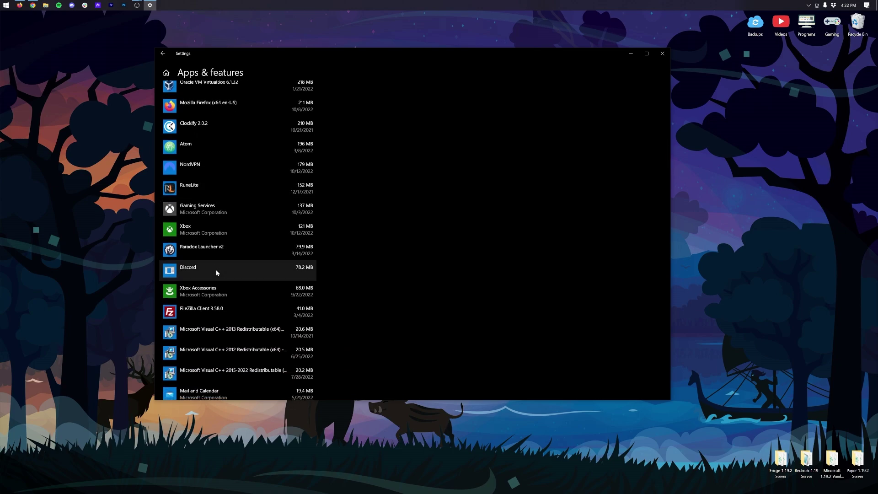
{"action": "left_click", "coordinate": [159, 55]}
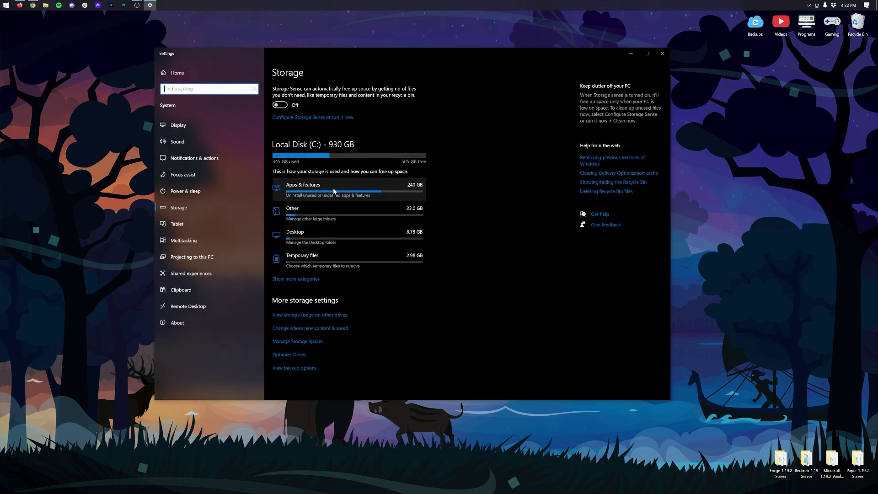
Step: Remove 2.95 GB of temporary files, including the Downloads folder contents
{"action": "left_click", "coordinate": [327, 257]}
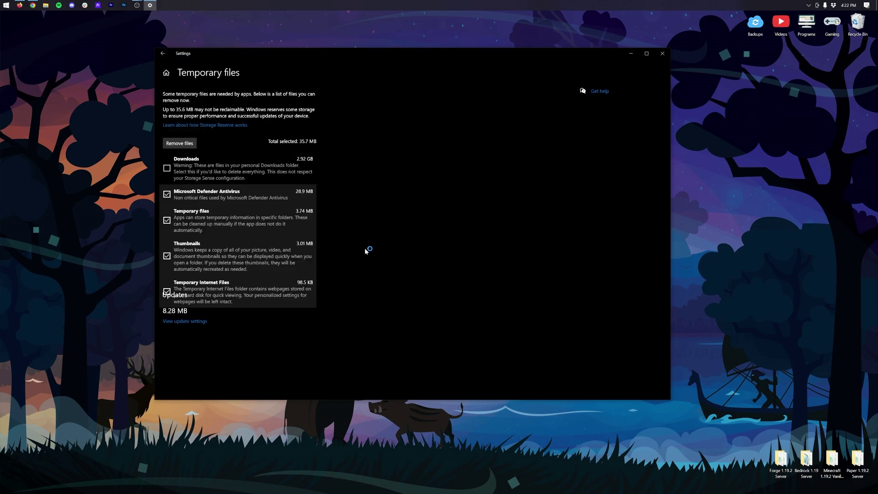
{"action": "left_click", "coordinate": [167, 168]}
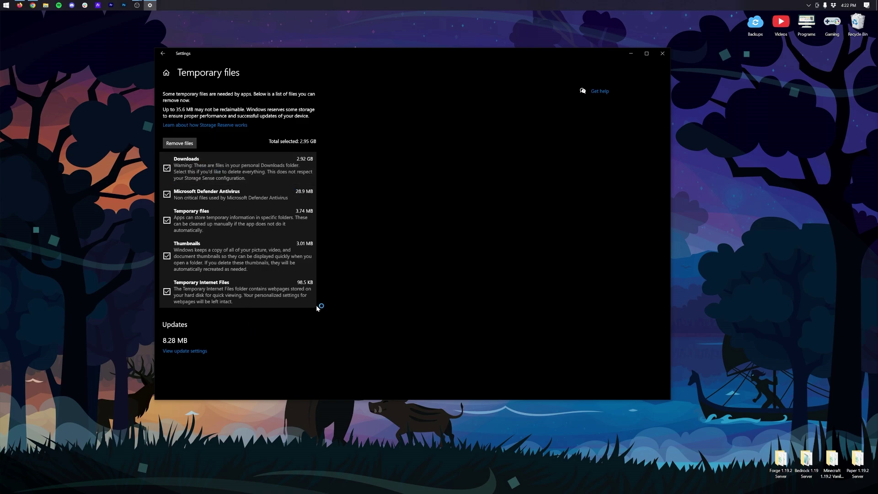
{"action": "left_click", "coordinate": [179, 143]}
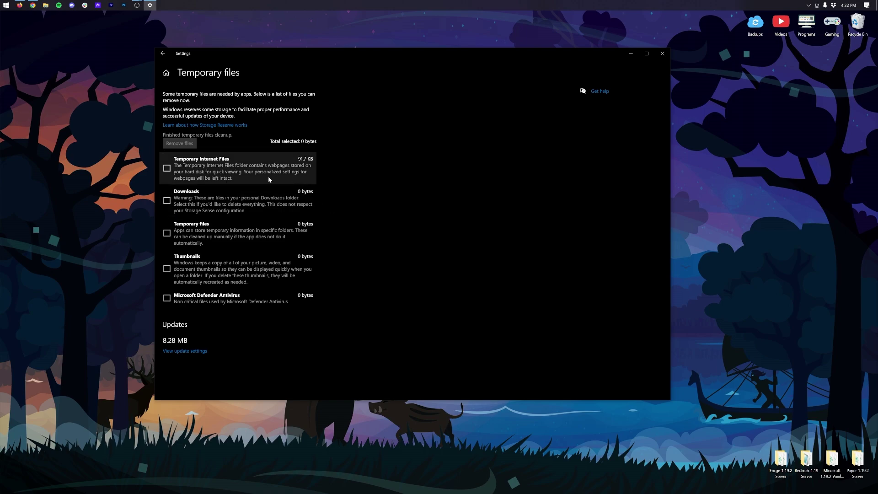
{"action": "left_click", "coordinate": [162, 53]}
Step: Open the Other category to see the 23.0 GB of uncategorised folders, VirtualBox VMs largest
{"action": "left_click", "coordinate": [329, 207]}
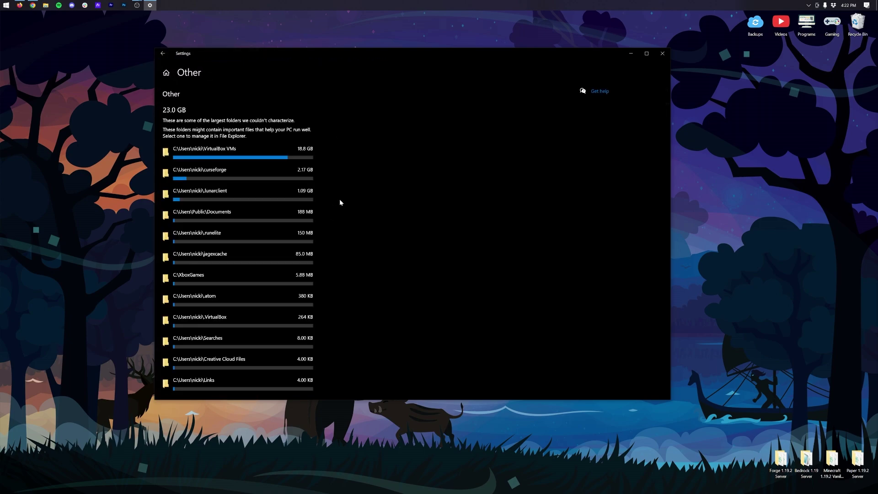
{"action": "left_click", "coordinate": [240, 170]}
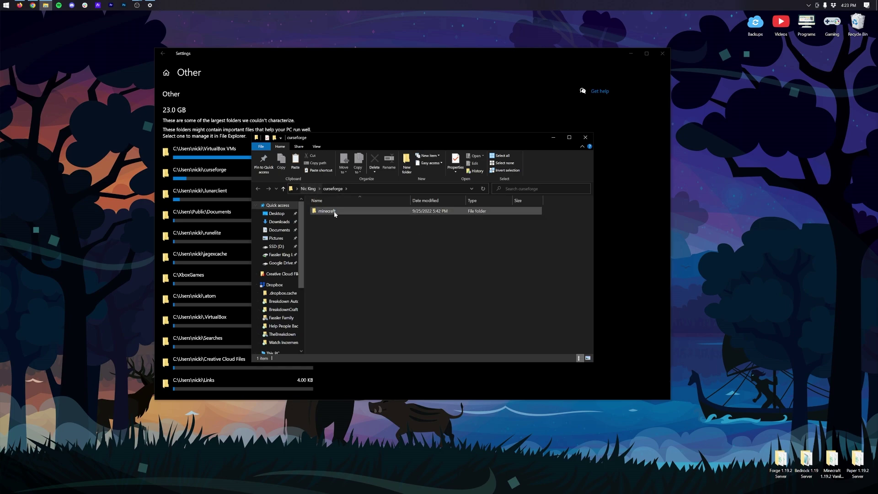
{"action": "double_click", "coordinate": [323, 211]}
{"action": "left_click", "coordinate": [332, 189]}
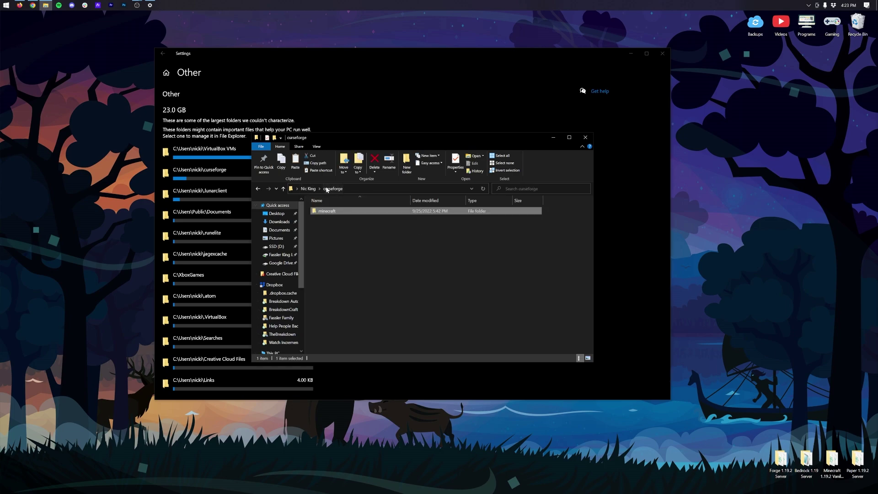
{"action": "left_click", "coordinate": [588, 141]}
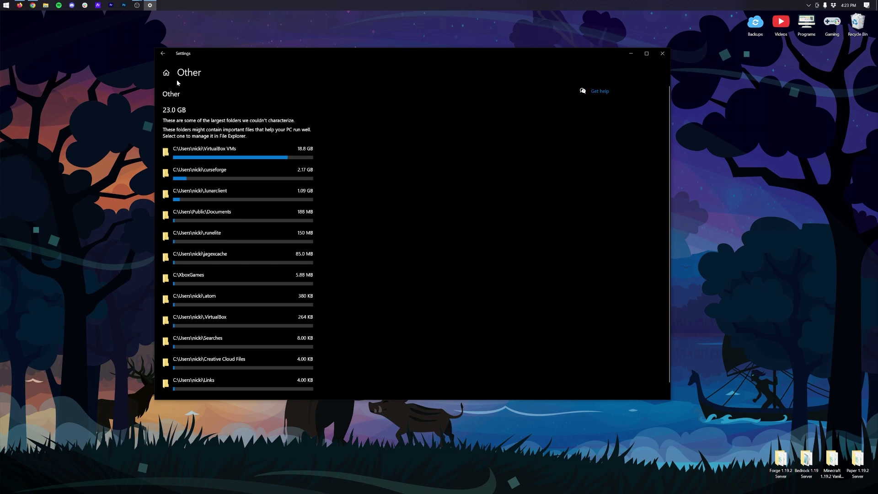
Step: Go back to the Storage overview, now showing 342 GB used and 588 GB free on C:
{"action": "left_click", "coordinate": [163, 54]}
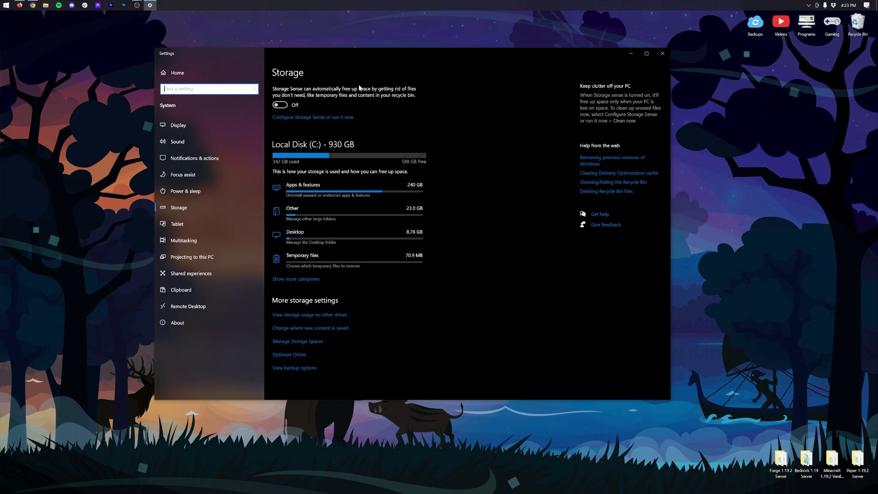
Step: Turn Storage Sense on and set it to run every month
{"action": "left_click", "coordinate": [280, 105]}
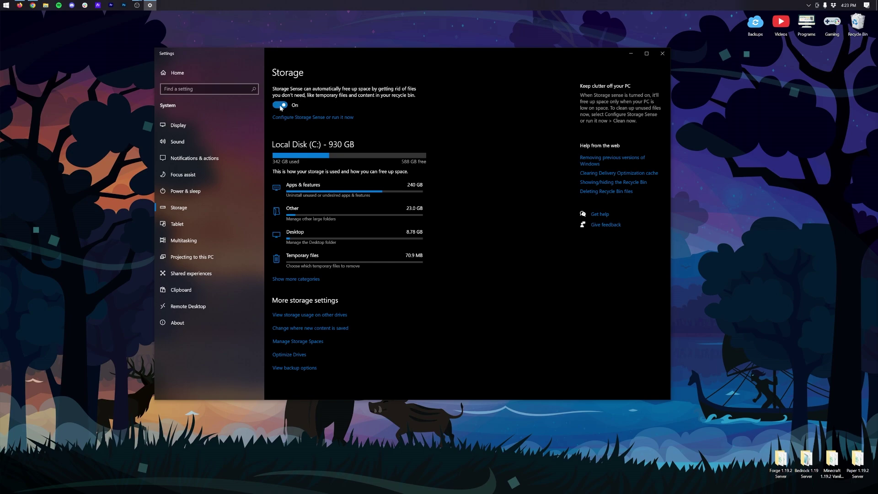
{"action": "left_click", "coordinate": [307, 119]}
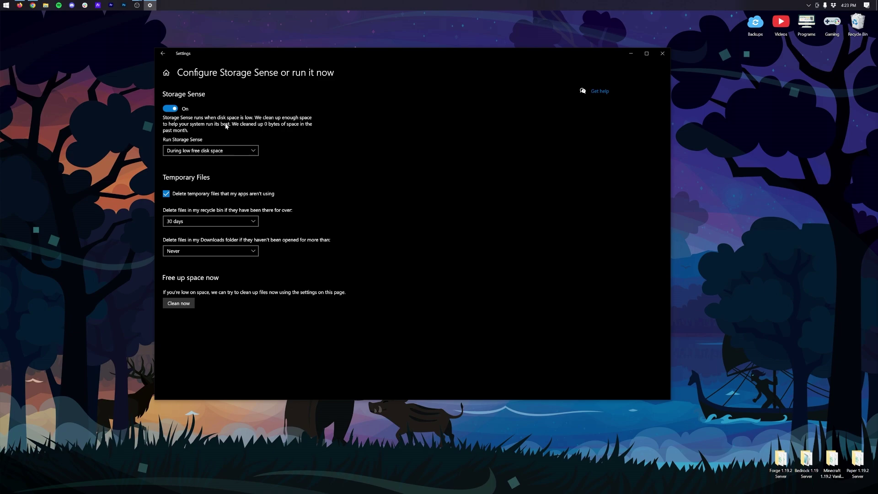
{"action": "left_click", "coordinate": [219, 151]}
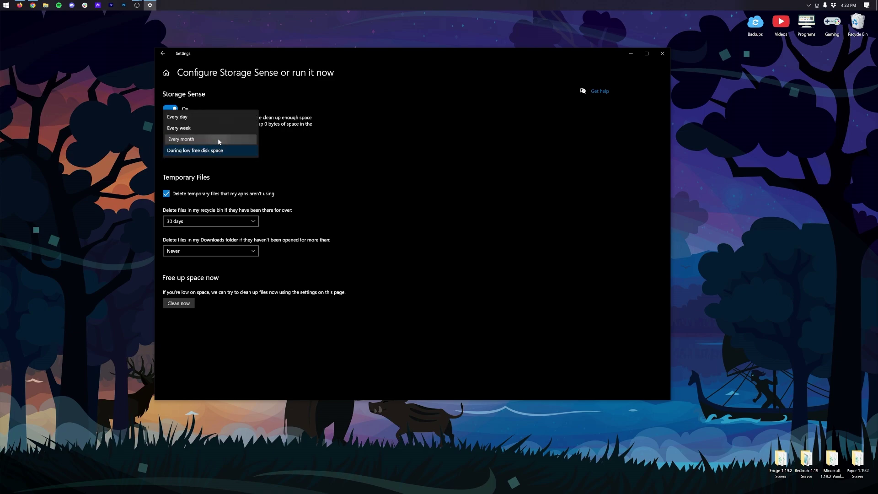
{"action": "left_click", "coordinate": [219, 139]}
{"action": "left_click", "coordinate": [210, 144]}
{"action": "left_click", "coordinate": [209, 132]}
{"action": "left_click", "coordinate": [207, 148]}
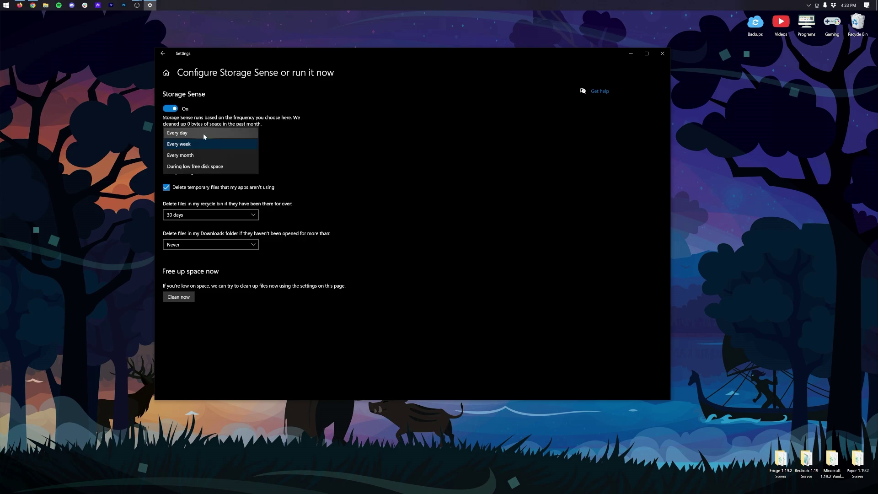
{"action": "left_click", "coordinate": [204, 133]}
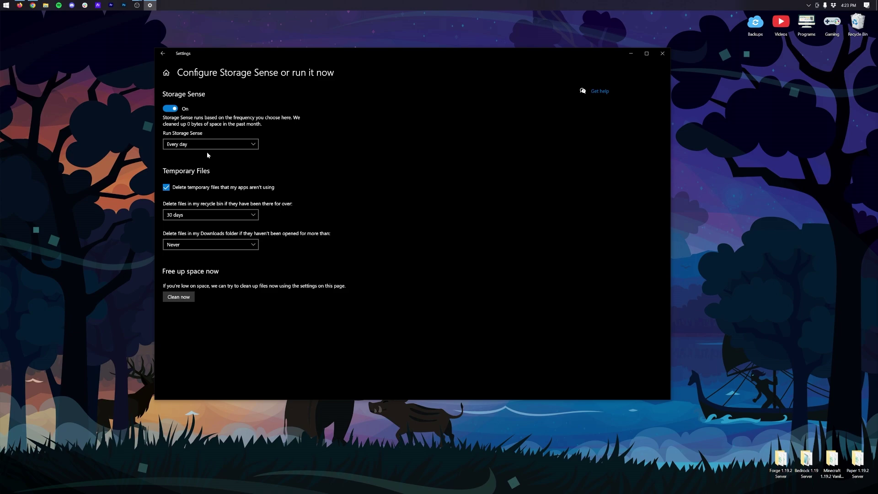
{"action": "left_click", "coordinate": [207, 145]}
{"action": "left_click", "coordinate": [190, 167]}
Step: Keep Downloads cleanup at Never and Recycle Bin at 30 days, then Clean now to free 5.72 MB
{"action": "left_click", "coordinate": [181, 245]}
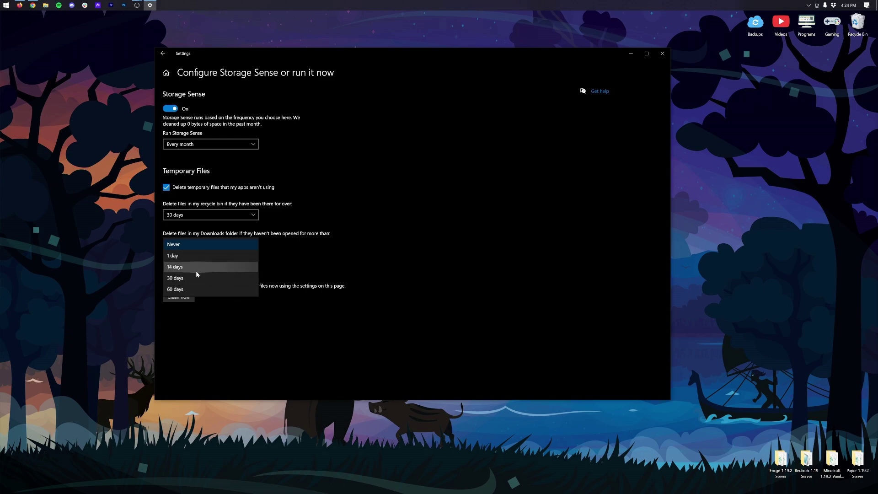
{"action": "left_click", "coordinate": [199, 233]}
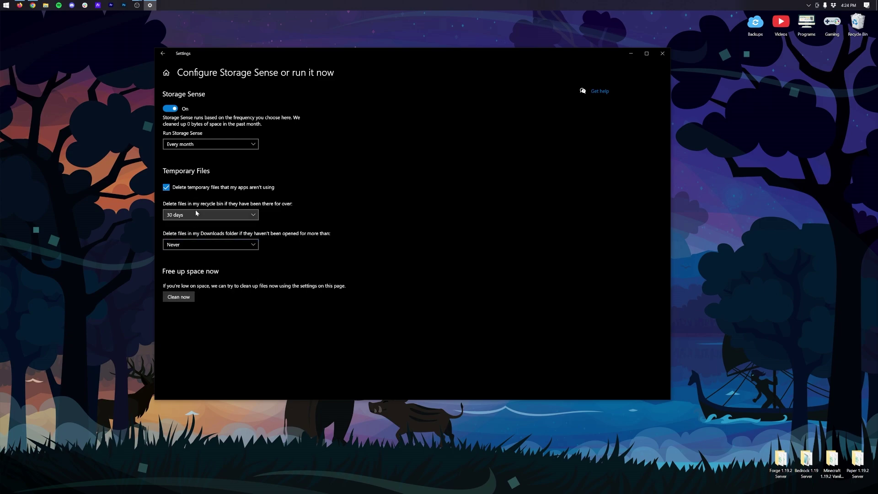
{"action": "left_click", "coordinate": [195, 211]}
{"action": "left_click", "coordinate": [191, 215]}
{"action": "left_click", "coordinate": [184, 298]}
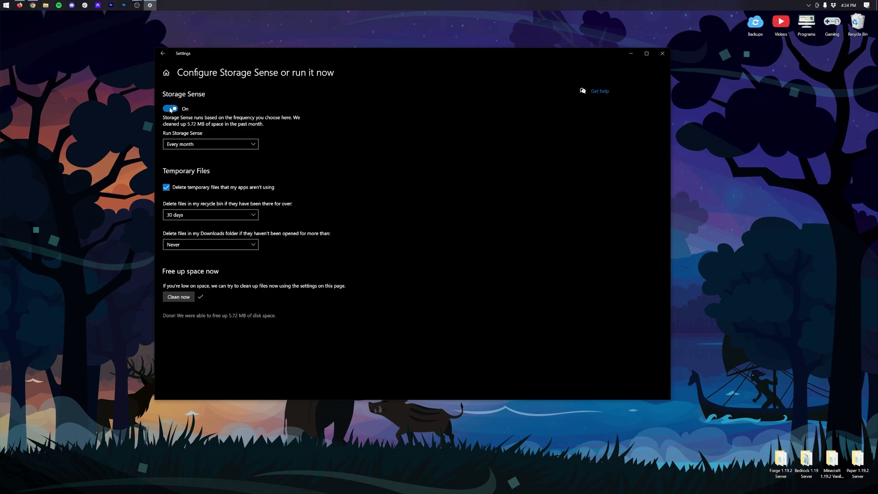
{"action": "left_click", "coordinate": [162, 54]}
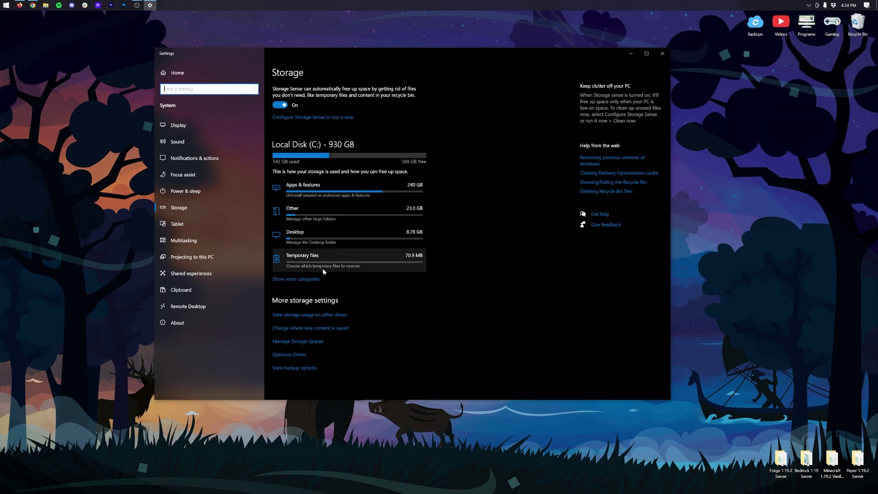
Step: Show all storage categories on C:, then view usage of other drives including SSD (D:)
{"action": "left_click", "coordinate": [312, 279]}
{"action": "scroll", "coordinate": [356, 217], "scroll_direction": "down", "scroll_amount": 5}
{"action": "scroll", "coordinate": [347, 152], "scroll_direction": "up", "scroll_amount": 5}
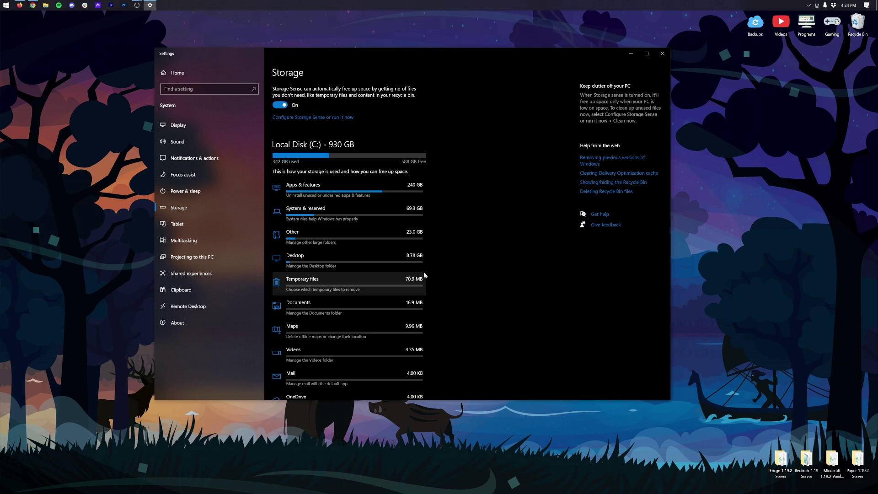
{"action": "scroll", "coordinate": [444, 226], "scroll_direction": "down", "scroll_amount": 5}
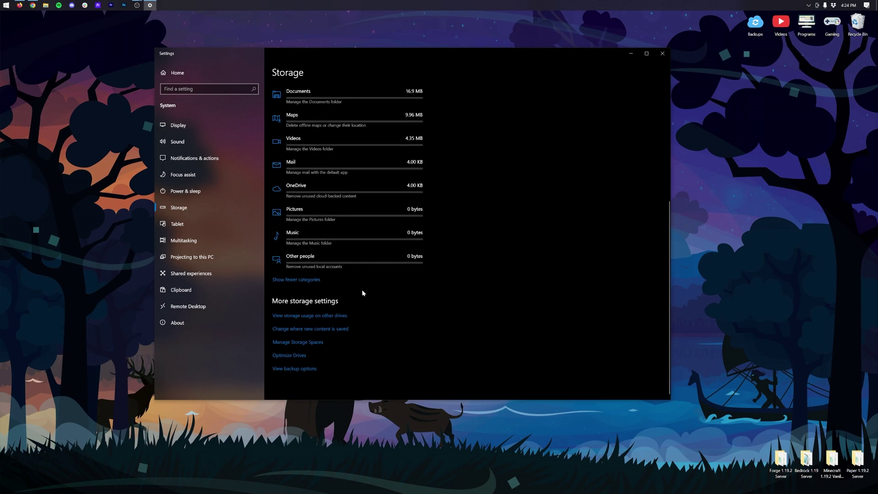
{"action": "left_click", "coordinate": [304, 319]}
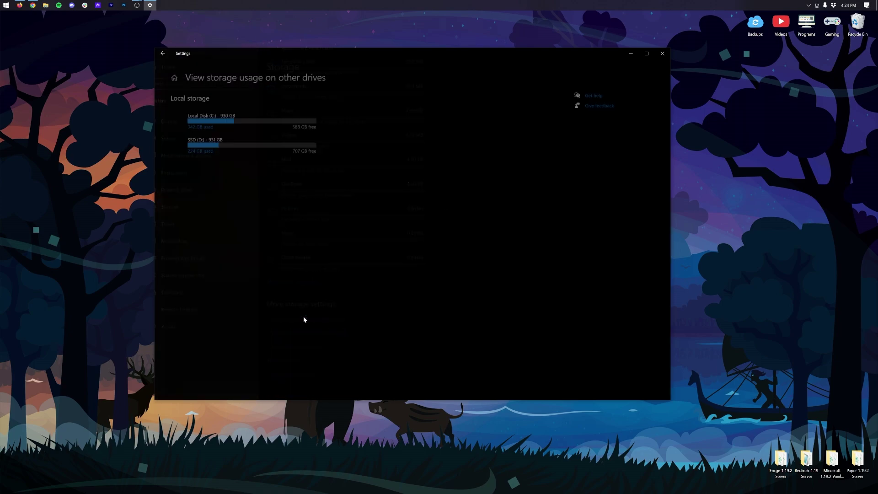
{"action": "left_click", "coordinate": [248, 151]}
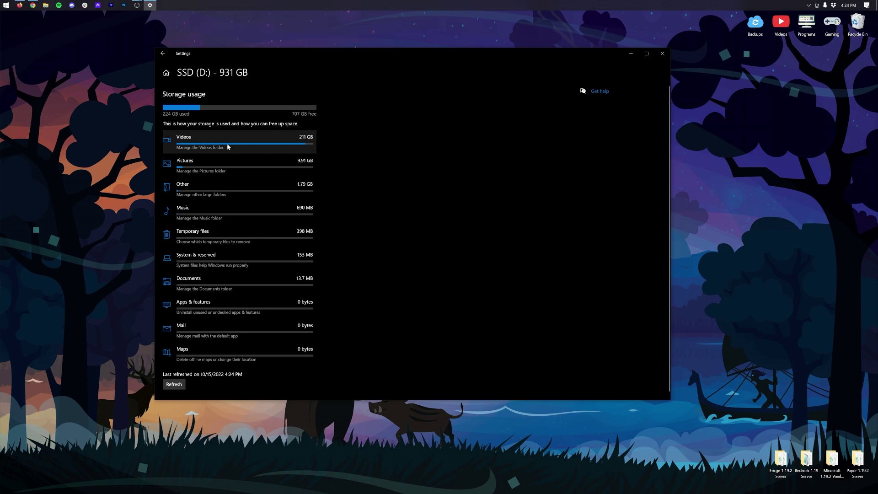
{"action": "left_click", "coordinate": [162, 53]}
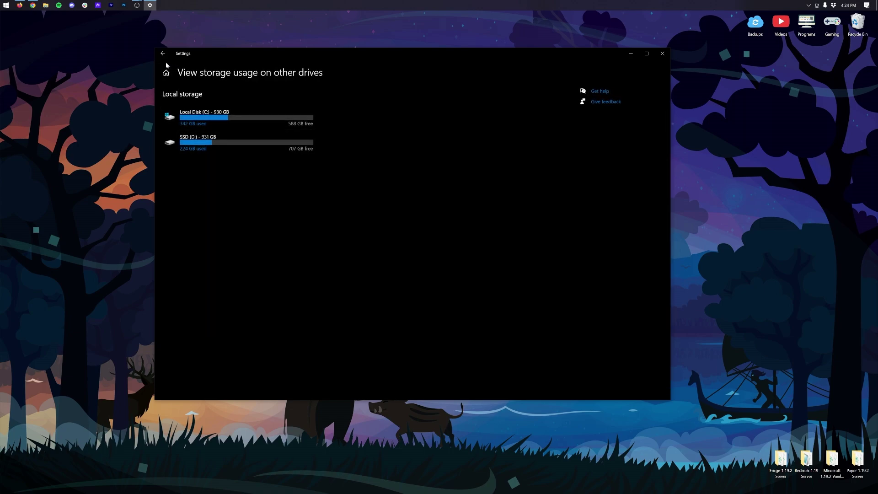
{"action": "left_click", "coordinate": [162, 59]}
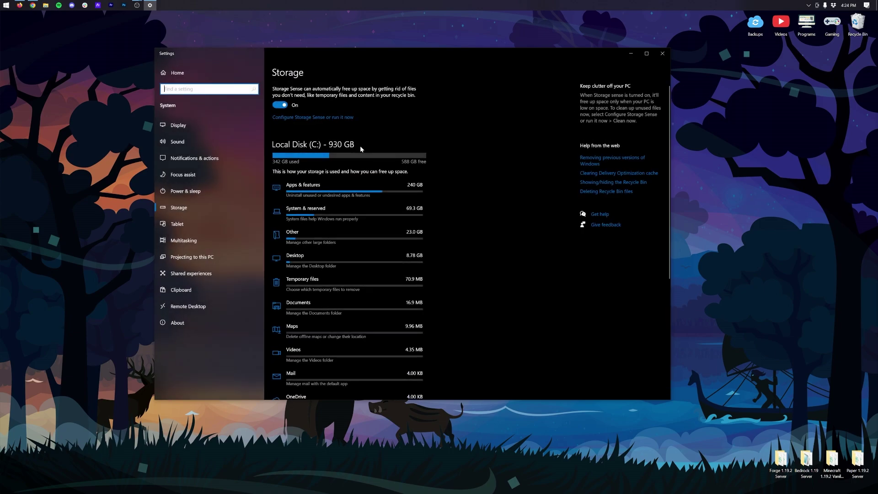